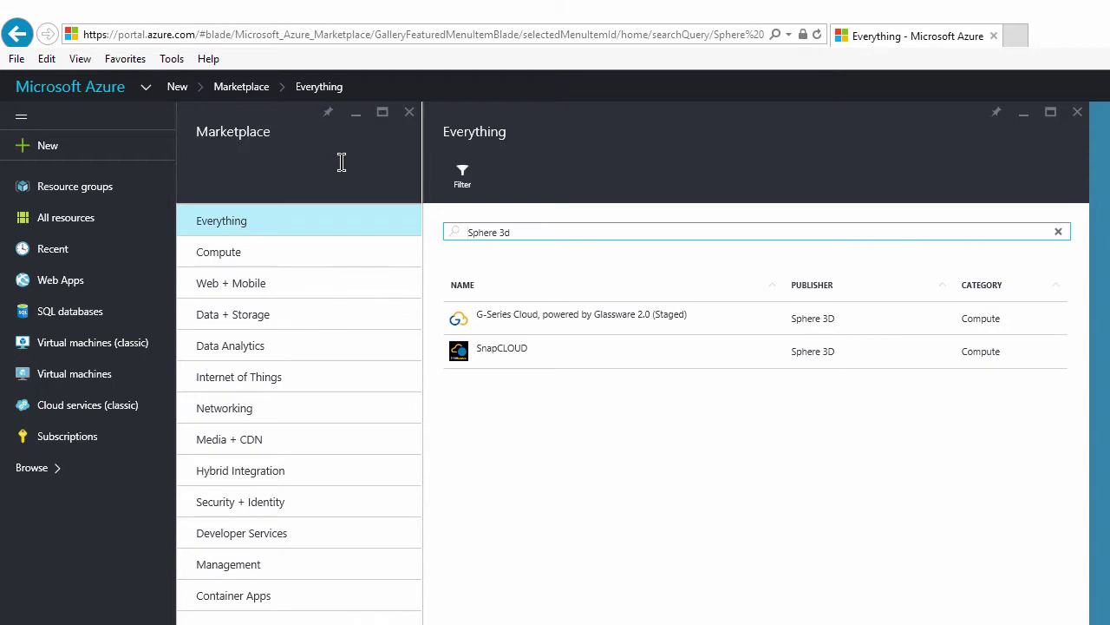
- Choose the G-Series Cloud, powered by Glassware 2.0 (Staged) result from the 'Sphere 3d' Marketplace search
{"action": "left_click", "coordinate": [548, 314]}
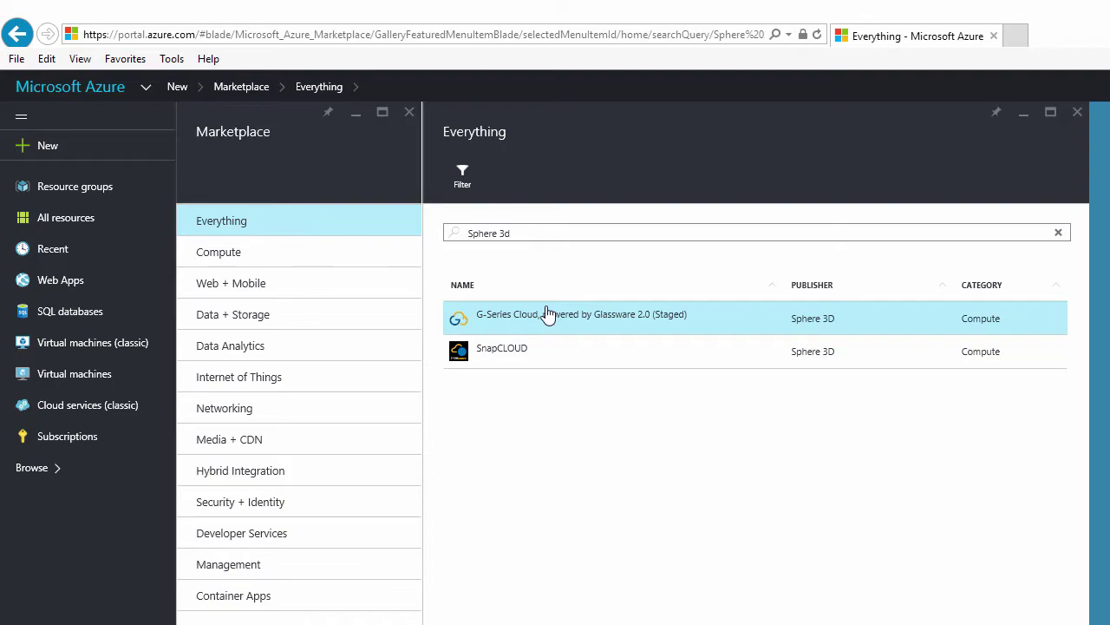
- Create a VM from the offer named S3D-GSC-Demo005, with an admin user name, a password and resource group RG1
{"action": "left_click", "coordinate": [546, 314]}
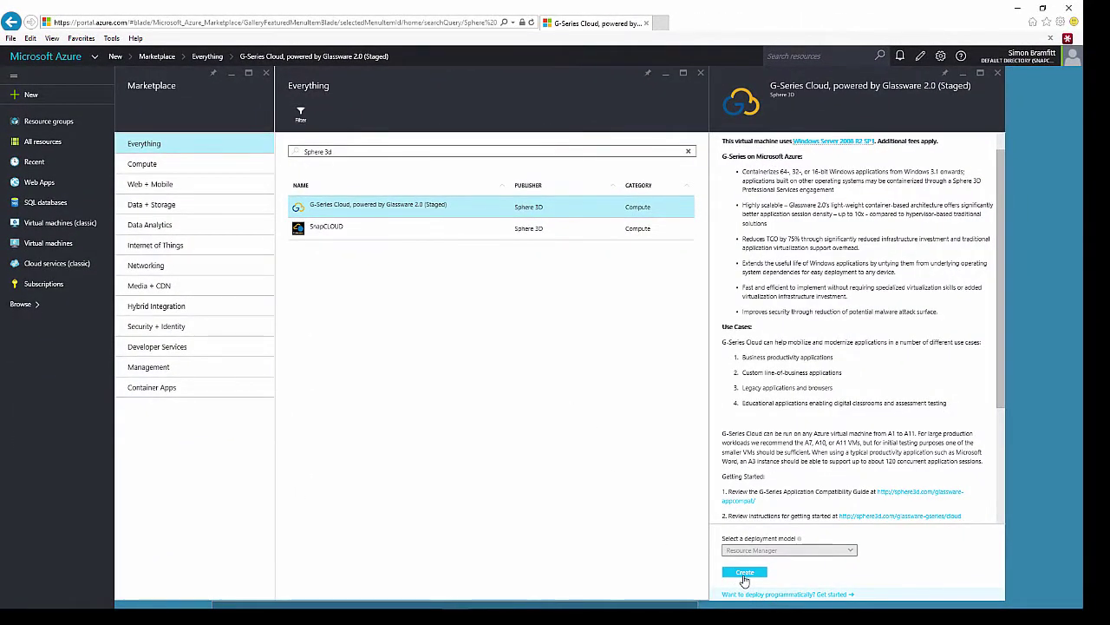
{"action": "left_click", "coordinate": [744, 574]}
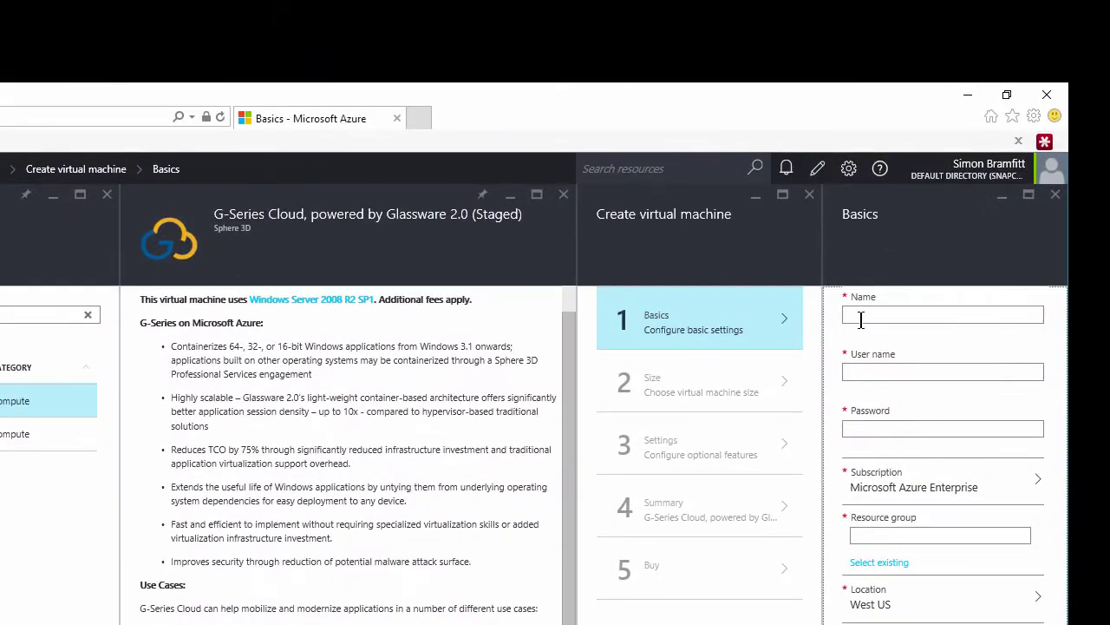
{"action": "left_click", "coordinate": [860, 318]}
{"action": "type", "text": "S3D-GSC-Demo005"}
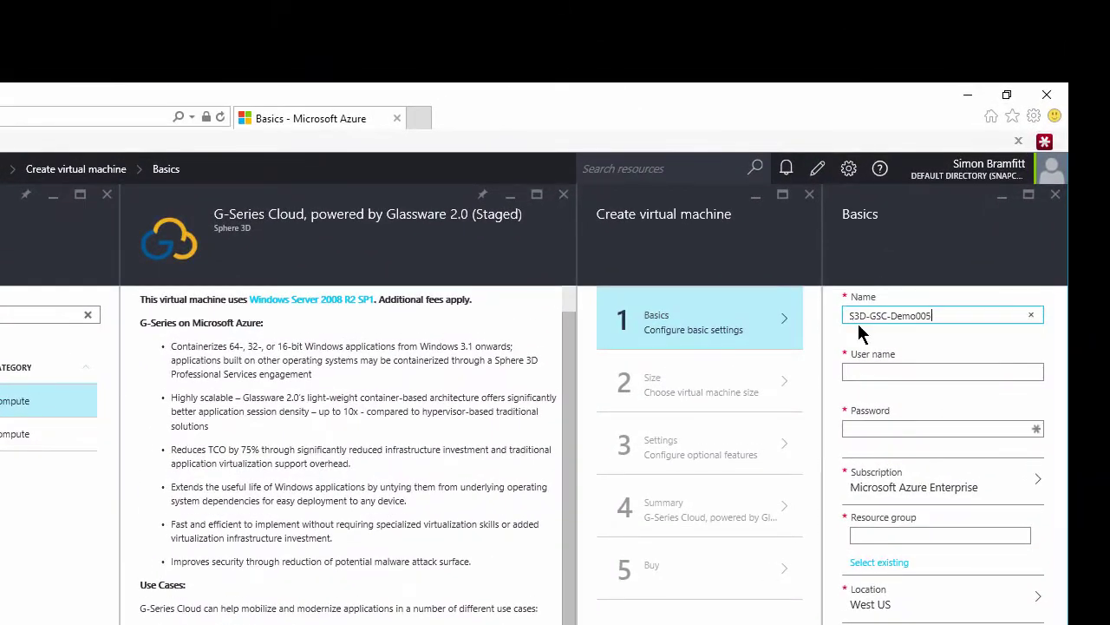
{"action": "key", "text": "Tab"}
{"action": "type", "text": "SimonB"}
{"action": "key", "text": "Tab"}
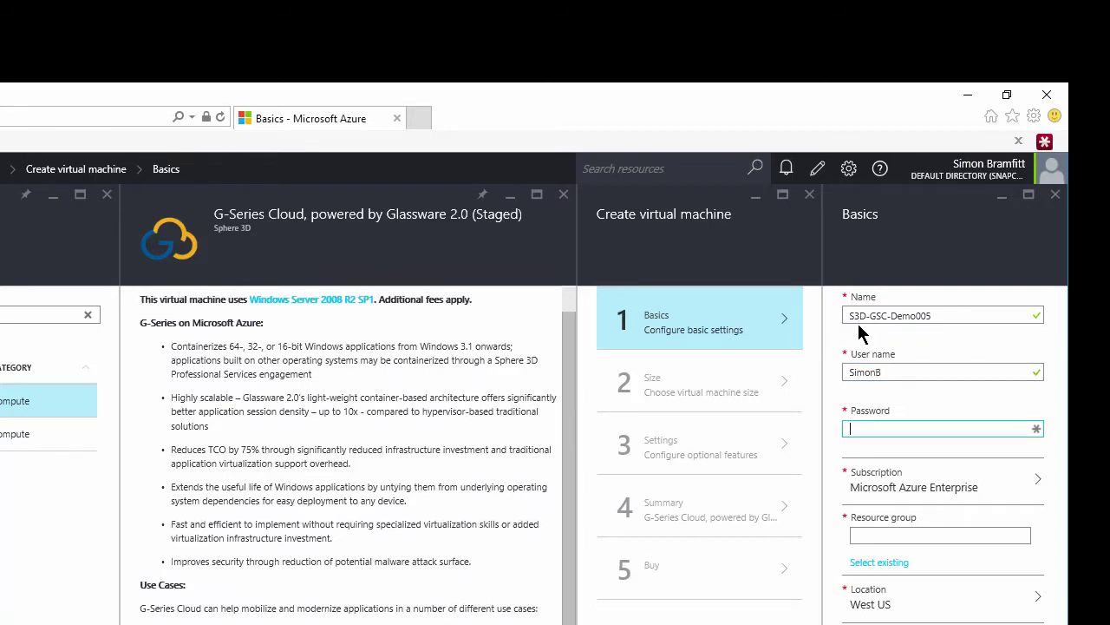
{"action": "key", "text": "ctrl+v"}
{"action": "type", "text": "RG"}
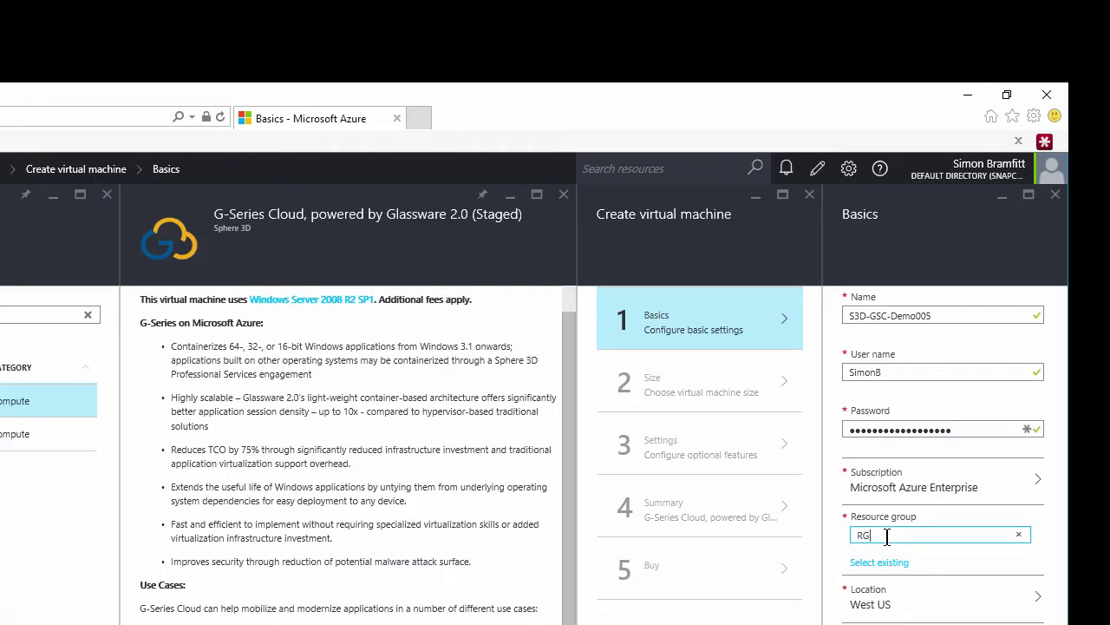
{"action": "type", "text": "1"}
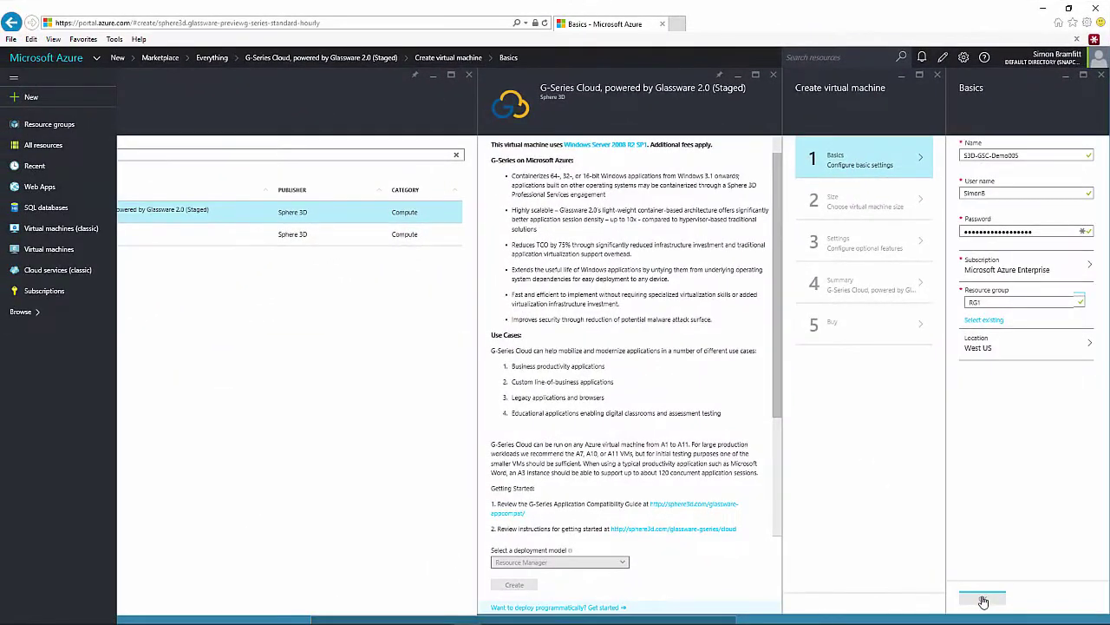
{"action": "left_click", "coordinate": [983, 598]}
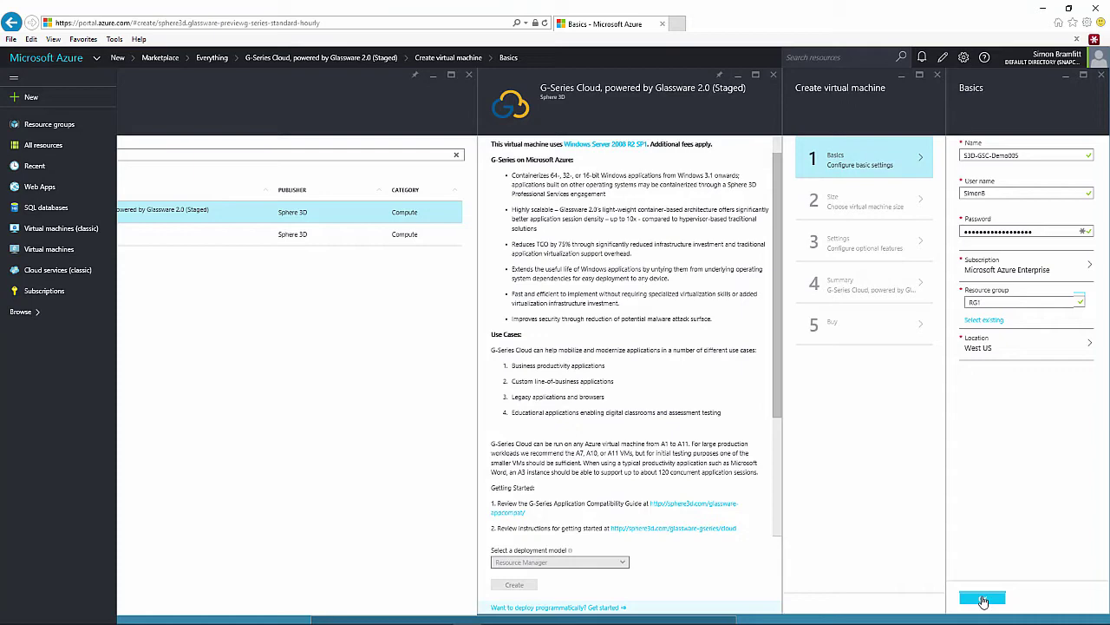
- Confirm the Basics and pick the A3 Standard size (4 cores, 7 GB) from the full size list
{"action": "left_click", "coordinate": [983, 598]}
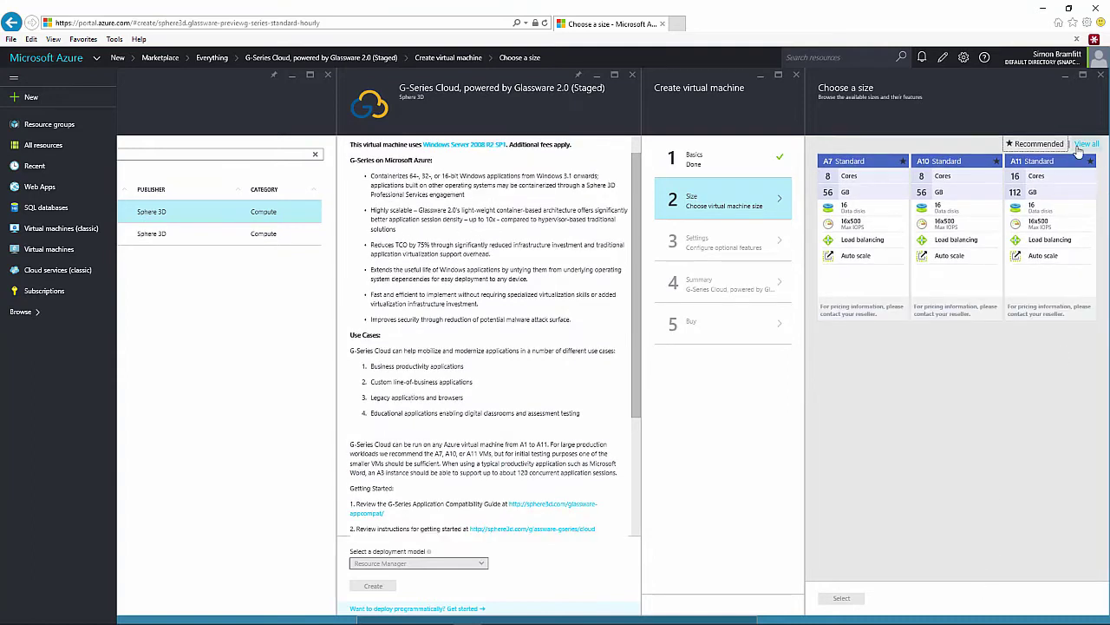
{"action": "left_click", "coordinate": [1081, 144]}
{"action": "left_click", "coordinate": [1080, 145]}
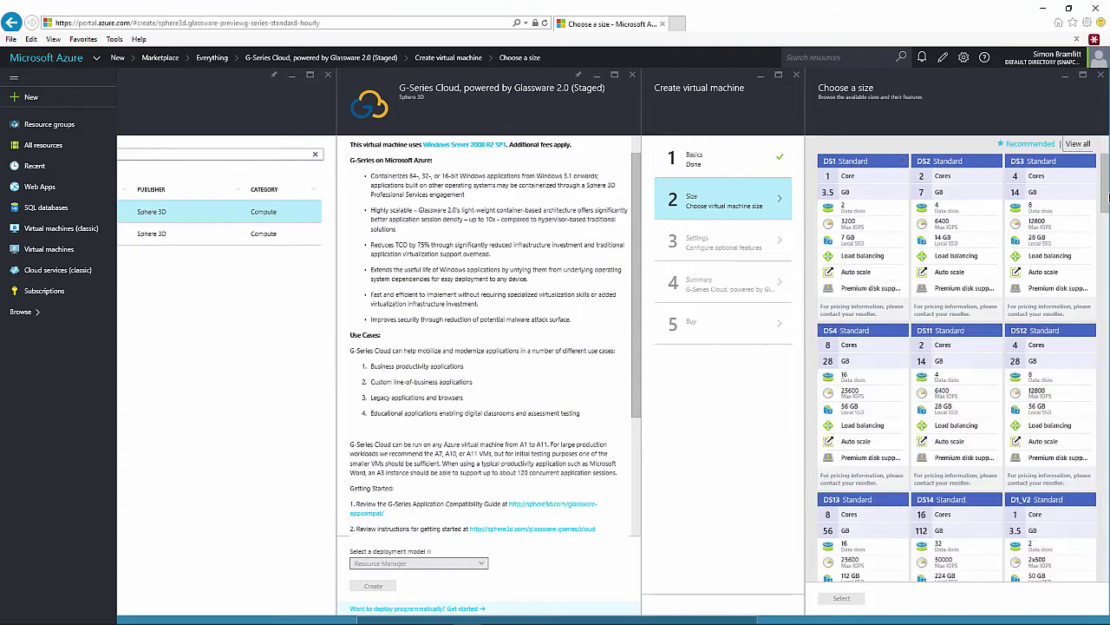
{"action": "left_click_drag", "start_coordinate": [1107, 198], "coordinate": [1107, 467]}
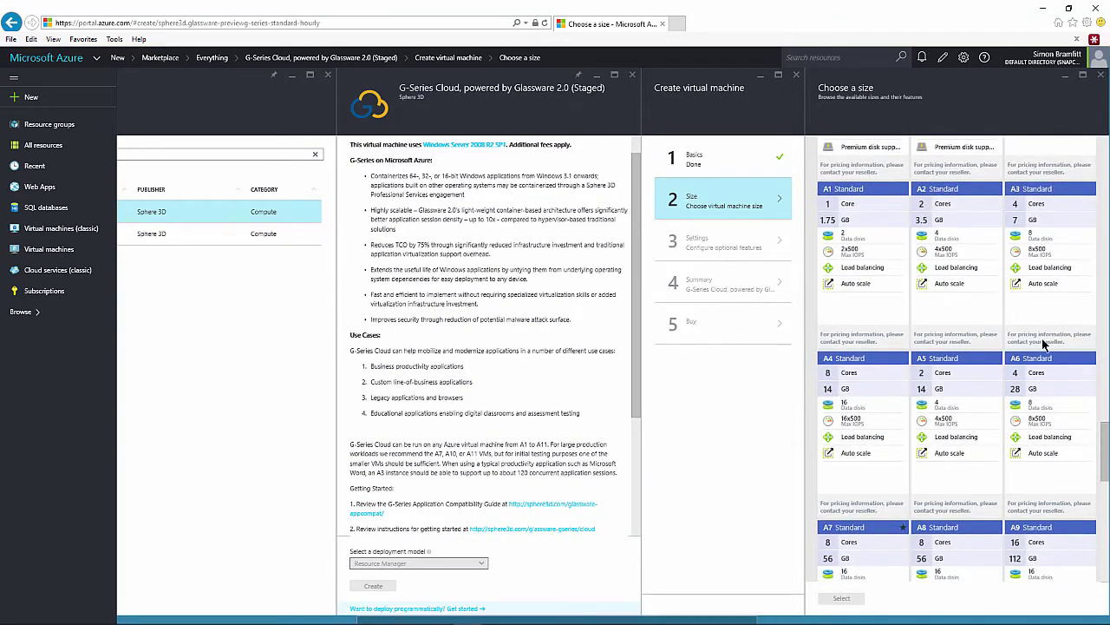
{"action": "left_click", "coordinate": [1042, 295]}
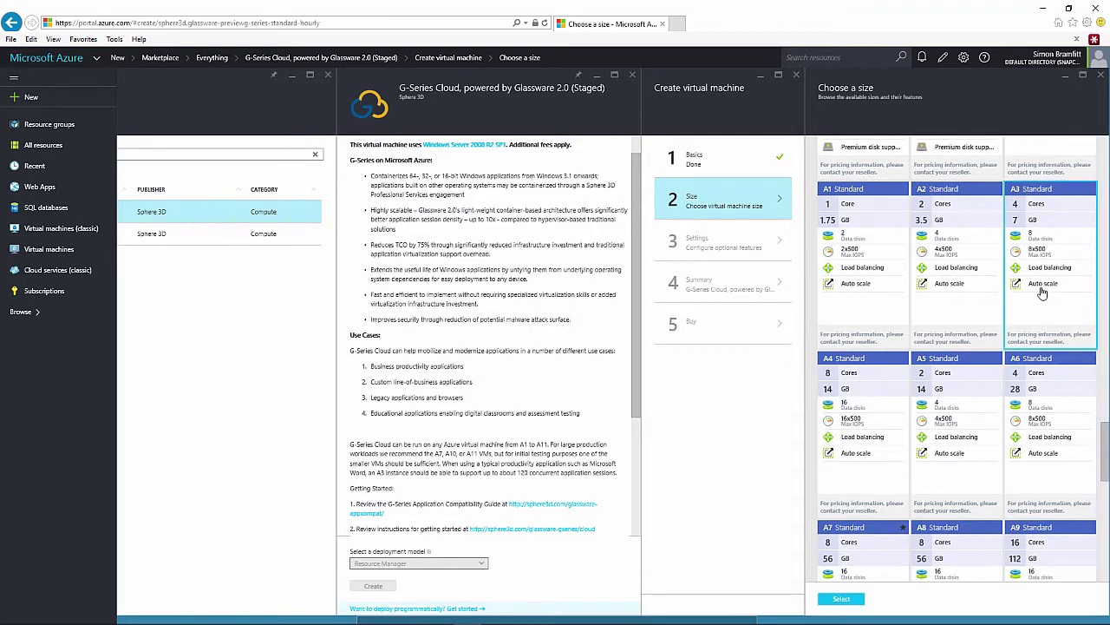
- Accept the A3 size, disable diagnostics, approve the settings and summary, and create the VM
{"action": "left_click", "coordinate": [849, 602]}
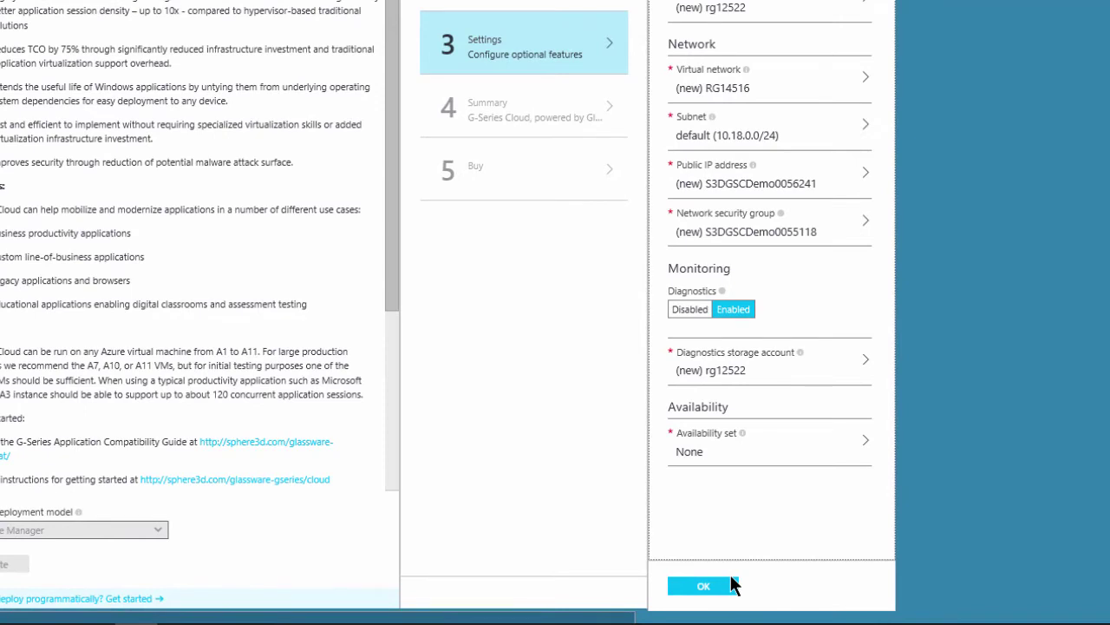
{"action": "left_click", "coordinate": [697, 310]}
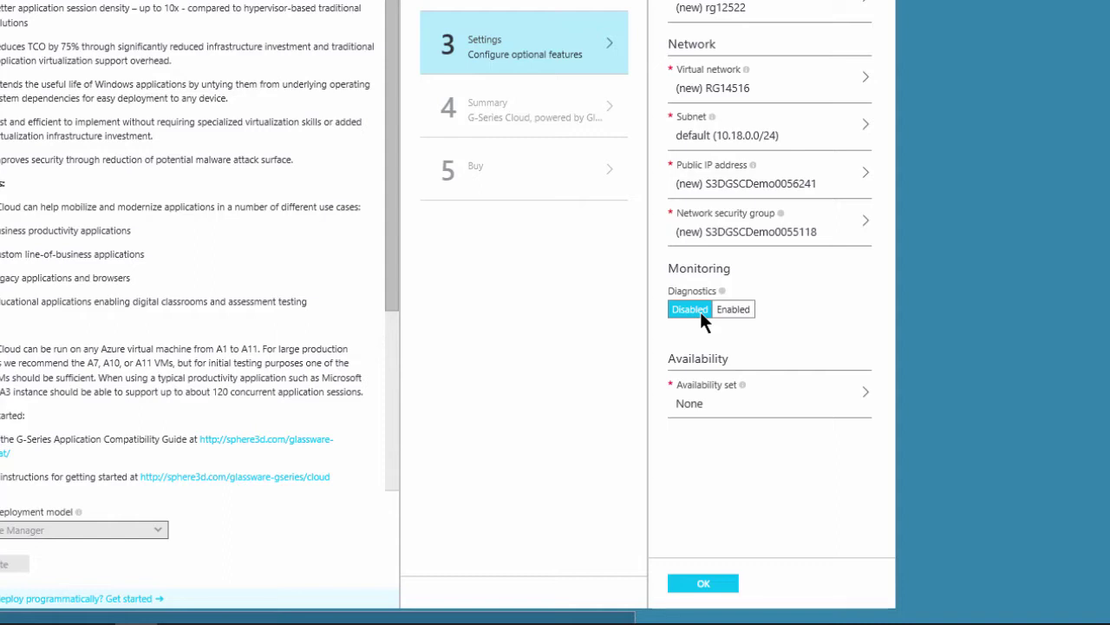
{"action": "left_click", "coordinate": [688, 592]}
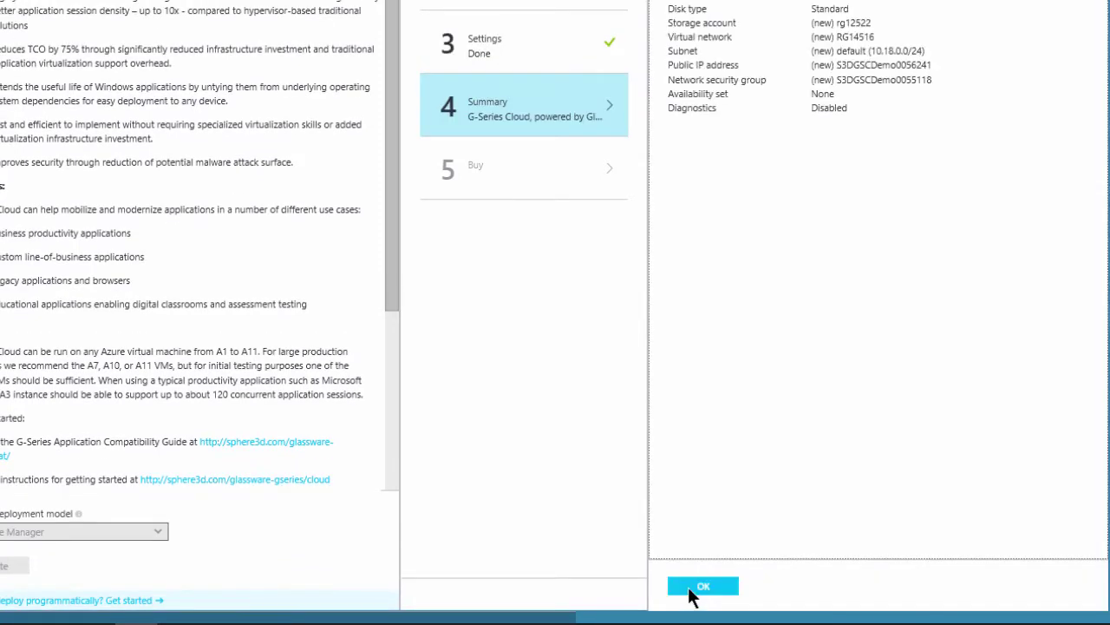
{"action": "left_click", "coordinate": [699, 588]}
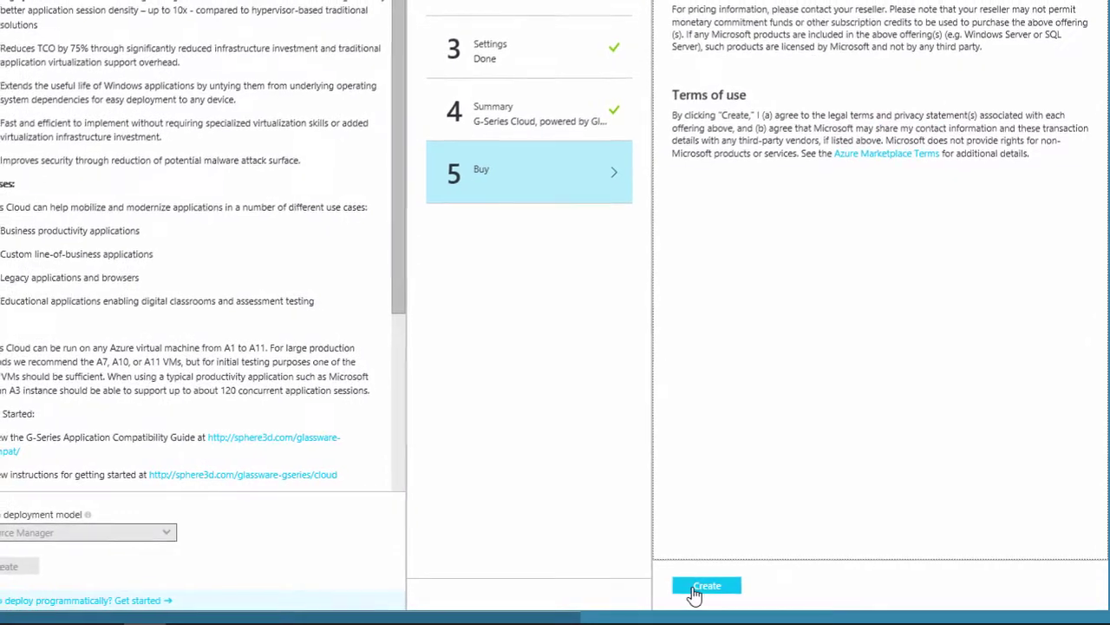
{"action": "left_click", "coordinate": [695, 590]}
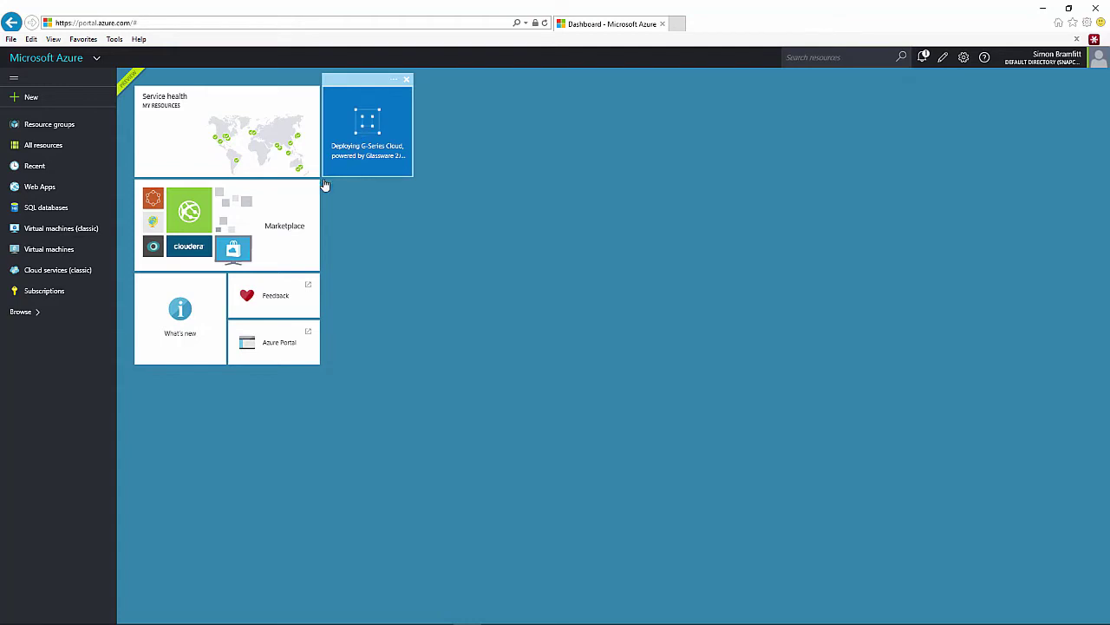
- Refresh the virtual machines list and open S3D-GSC-Demo005
{"action": "left_click", "coordinate": [29, 253]}
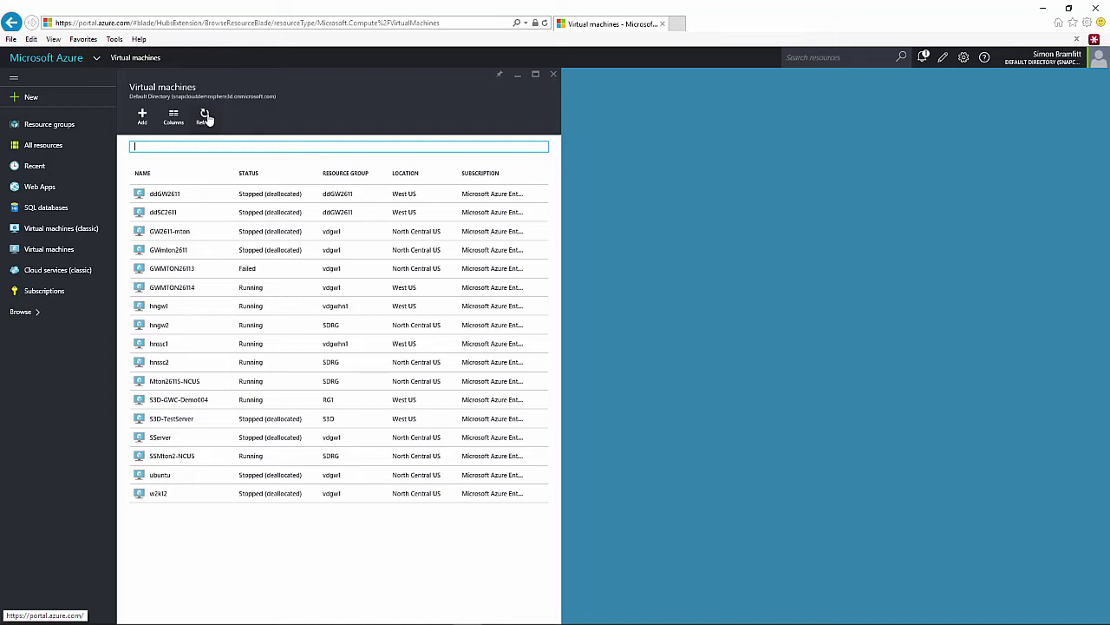
{"action": "left_click", "coordinate": [207, 118]}
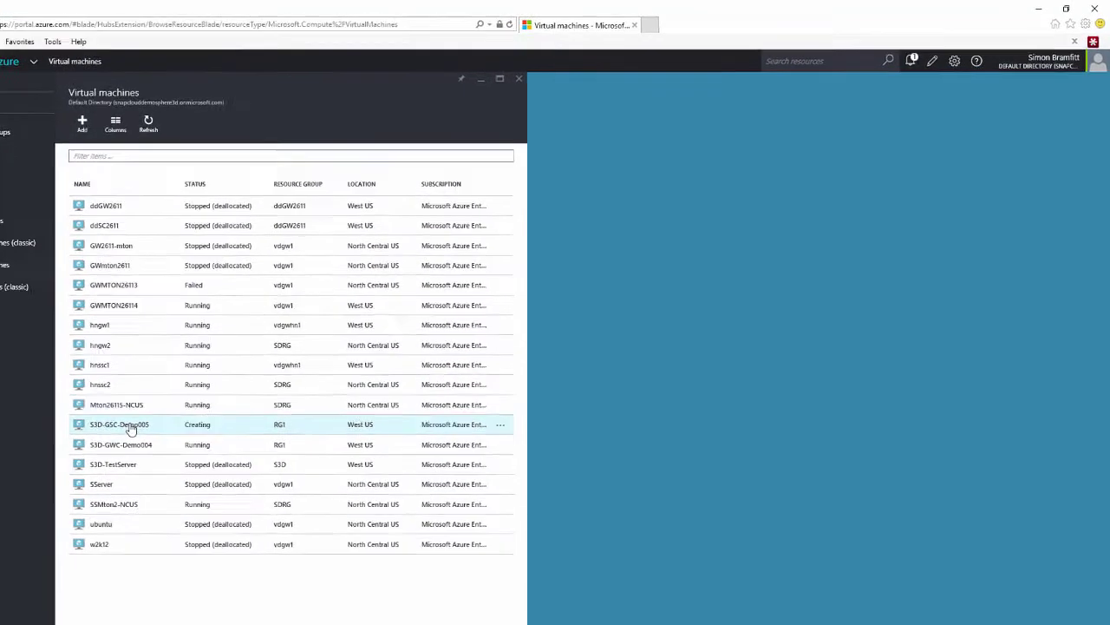
{"action": "left_click", "coordinate": [130, 428]}
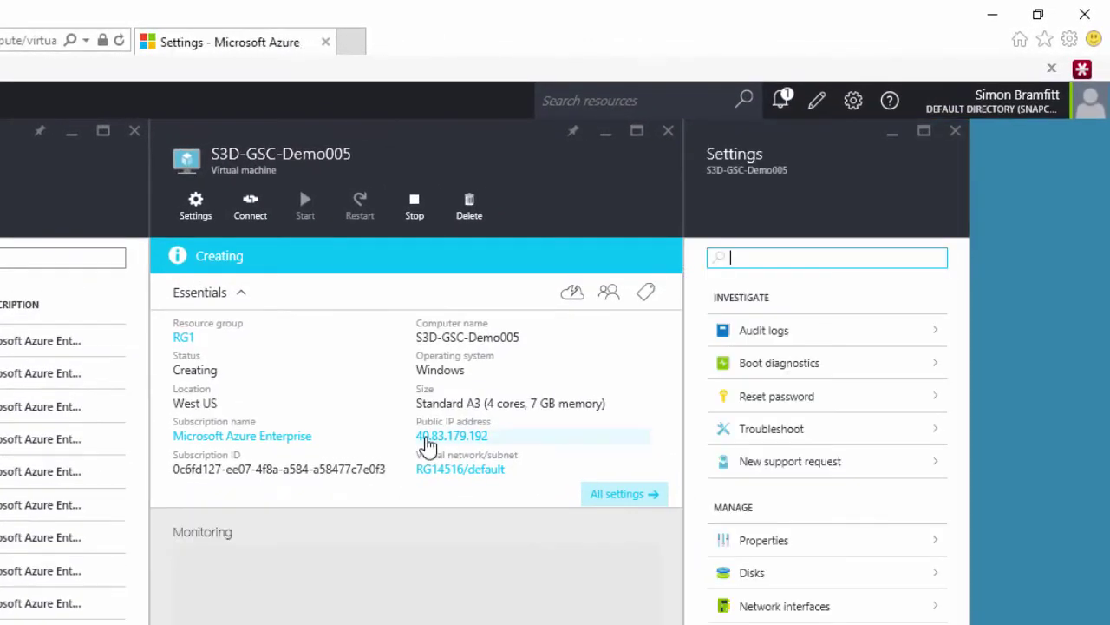
- Copy the VM's public IP address 40.83.179.192 and close the public IP panes
{"action": "left_click", "coordinate": [427, 444]}
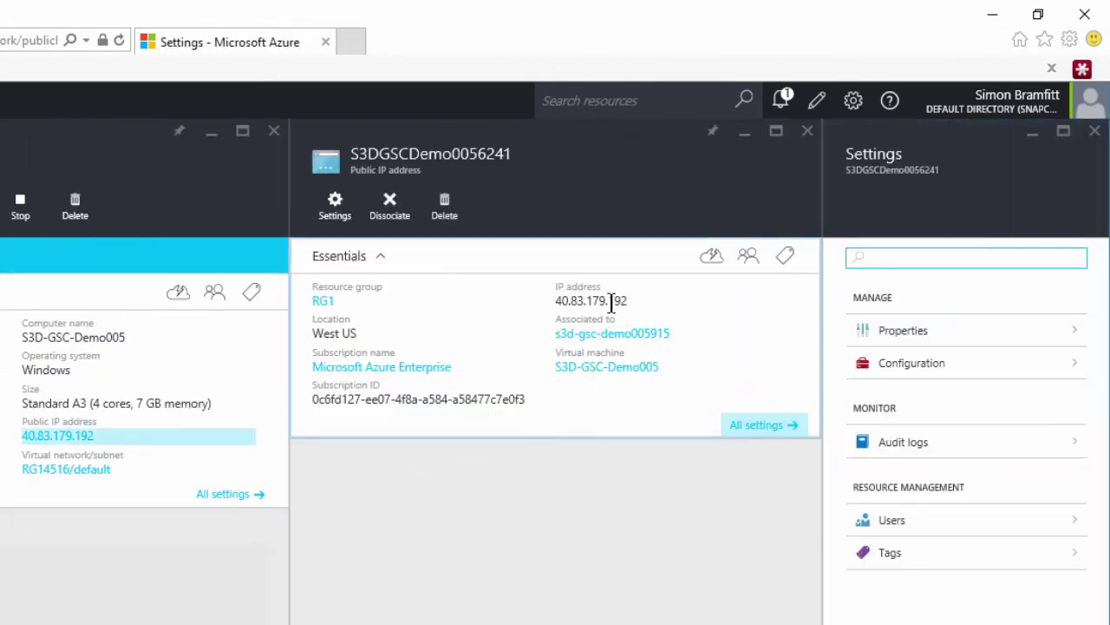
{"action": "left_click", "coordinate": [784, 303]}
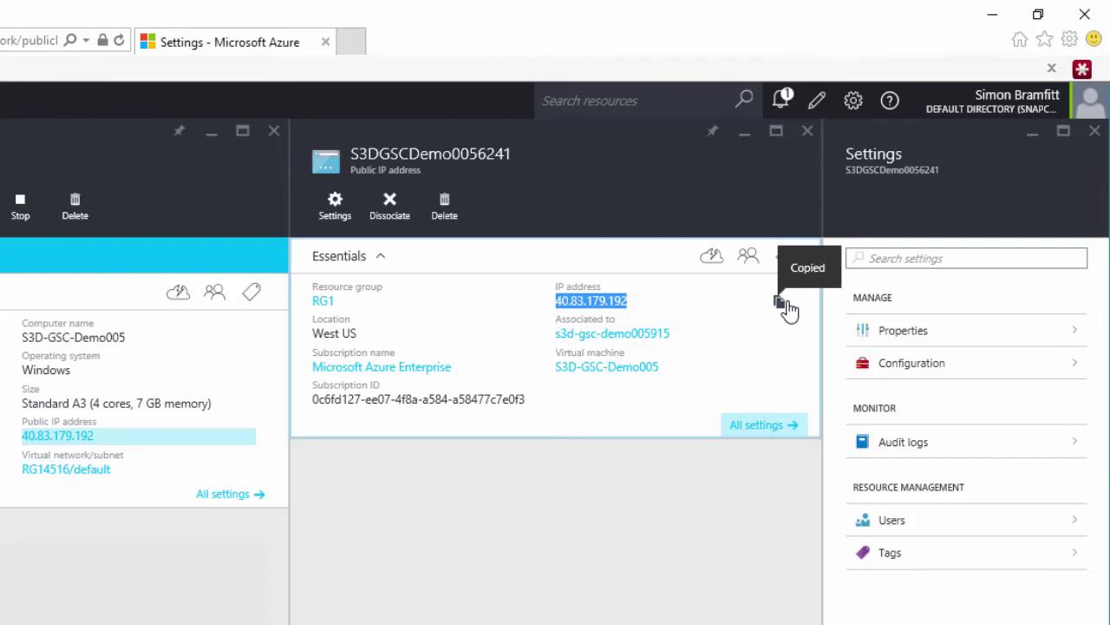
{"action": "left_click", "coordinate": [1095, 130]}
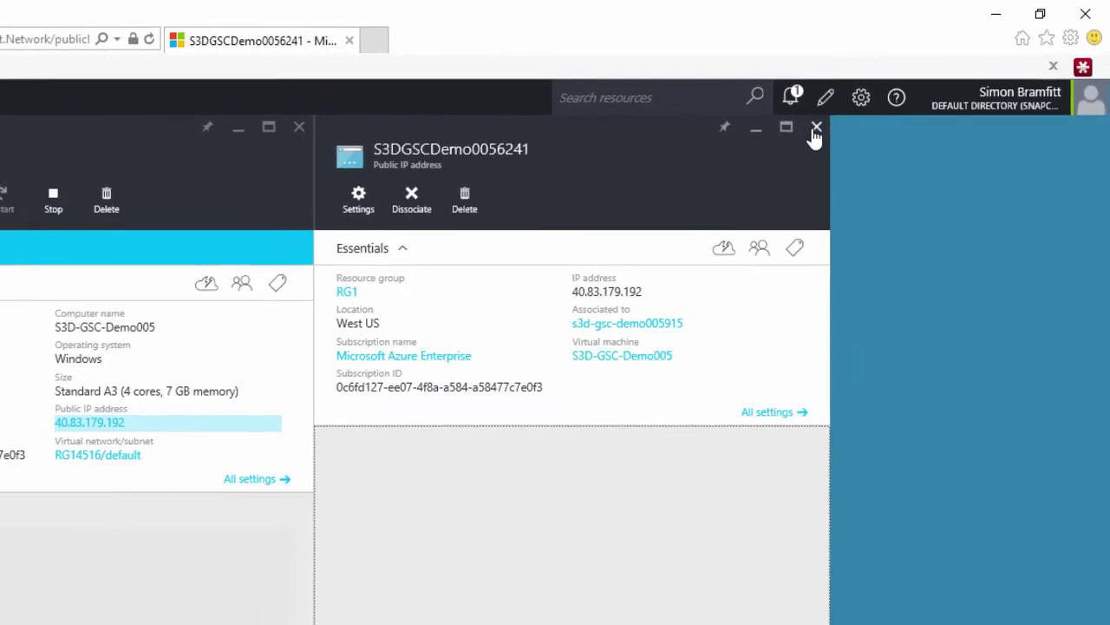
{"action": "left_click", "coordinate": [808, 131]}
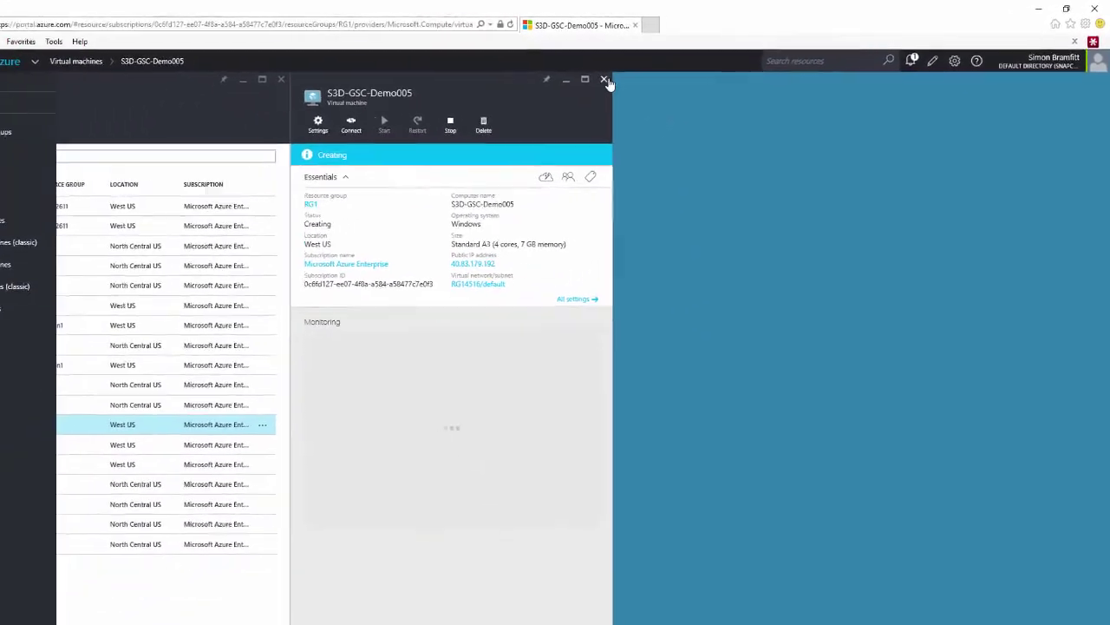
{"action": "left_click", "coordinate": [527, 90]}
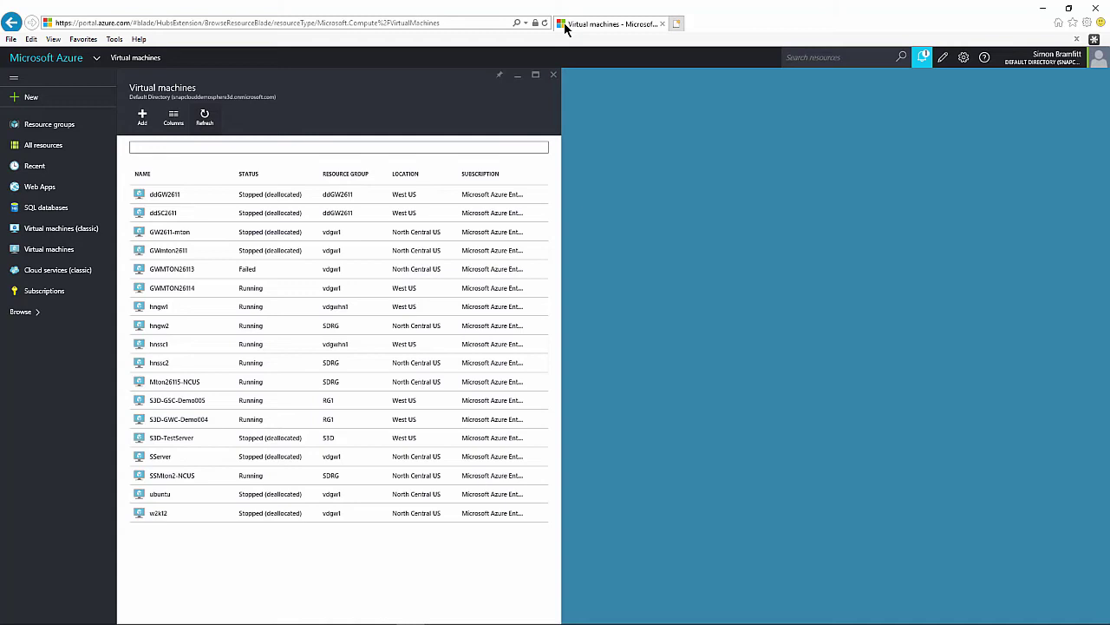
{"action": "key", "text": "ctrl+t"}
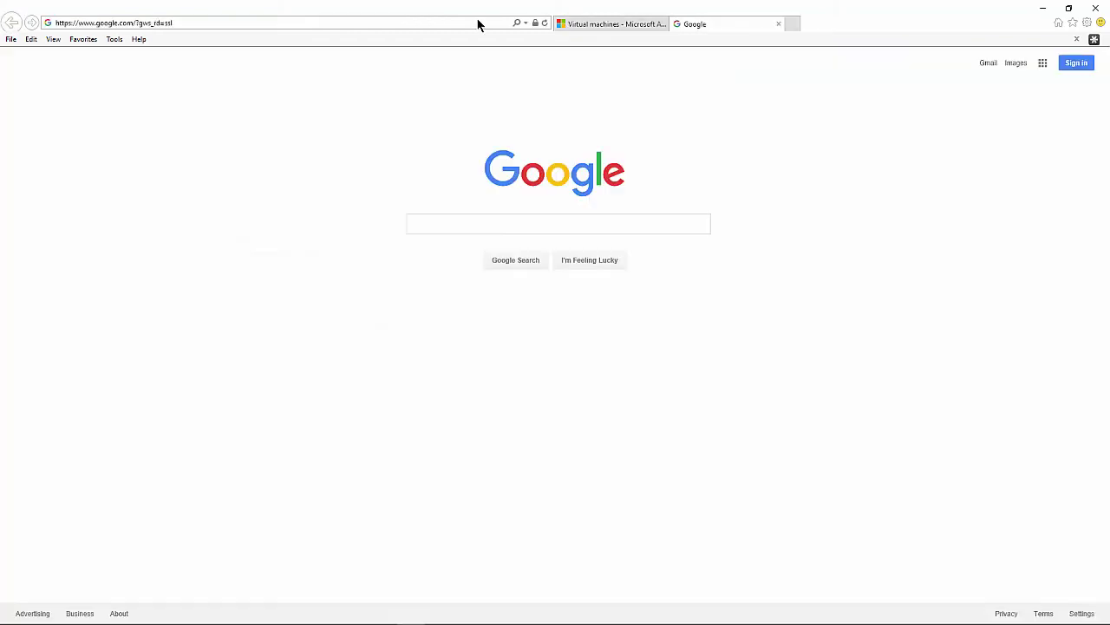
{"action": "left_click", "coordinate": [476, 23]}
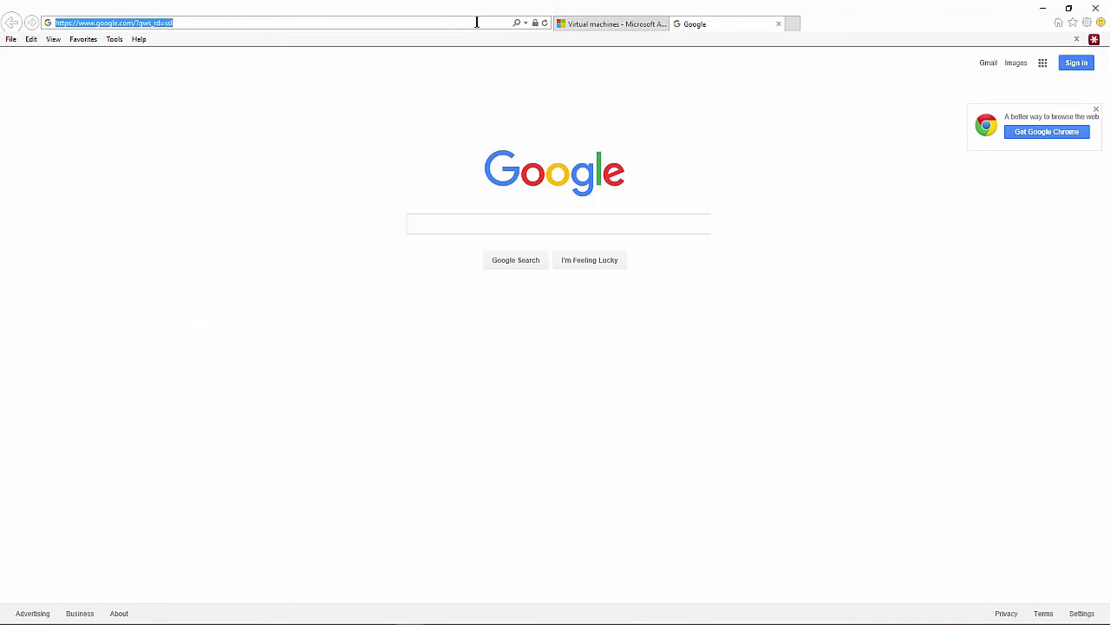
{"action": "key", "text": "ctrl+v"}
{"action": "key", "text": "Return"}
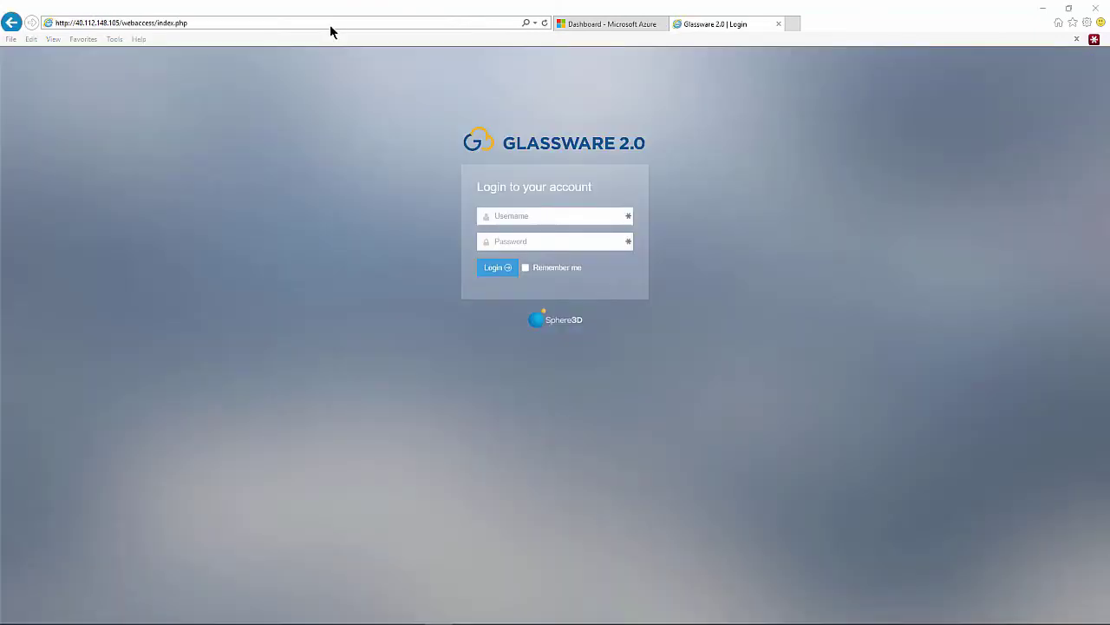
- Log in to the Glassware 2.0 console as admin with the default password
{"action": "left_click", "coordinate": [506, 212]}
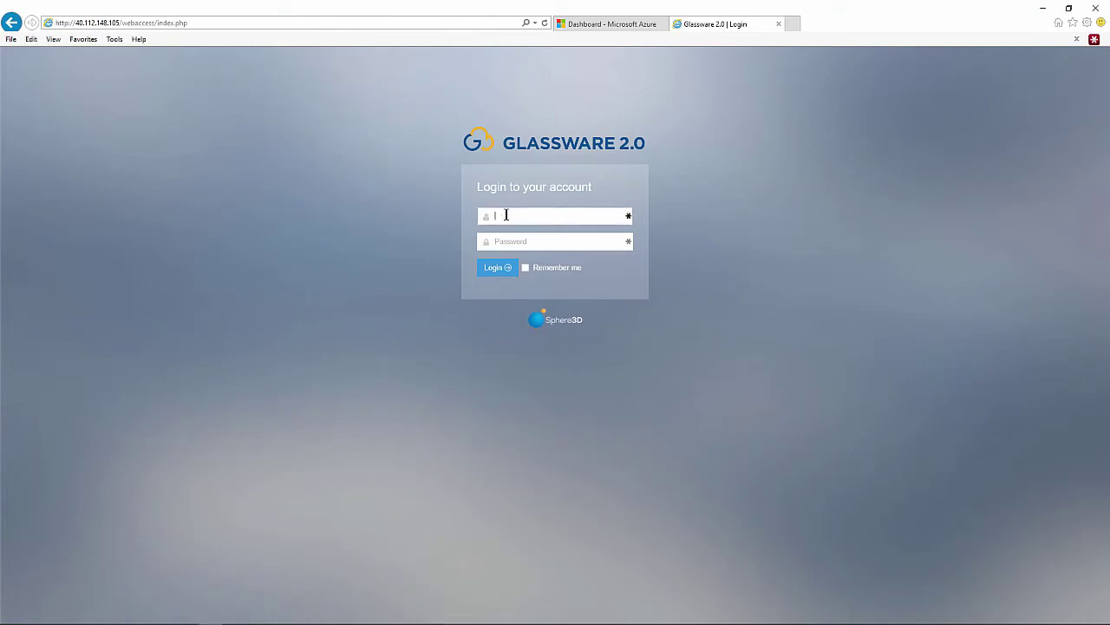
{"action": "key", "text": "Tab"}
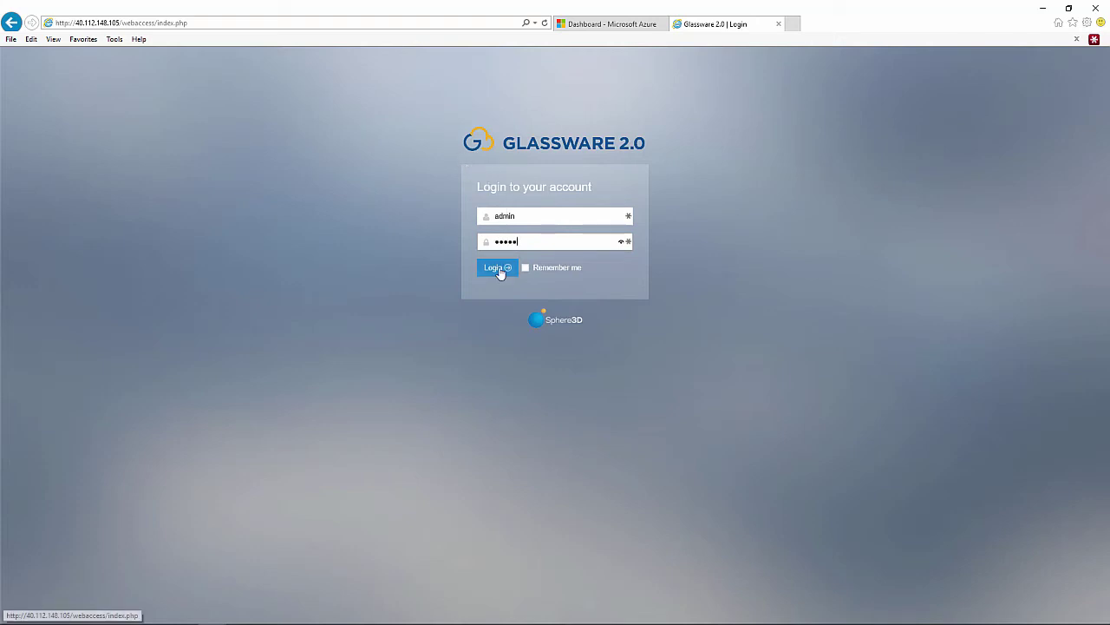
{"action": "left_click", "coordinate": [500, 273]}
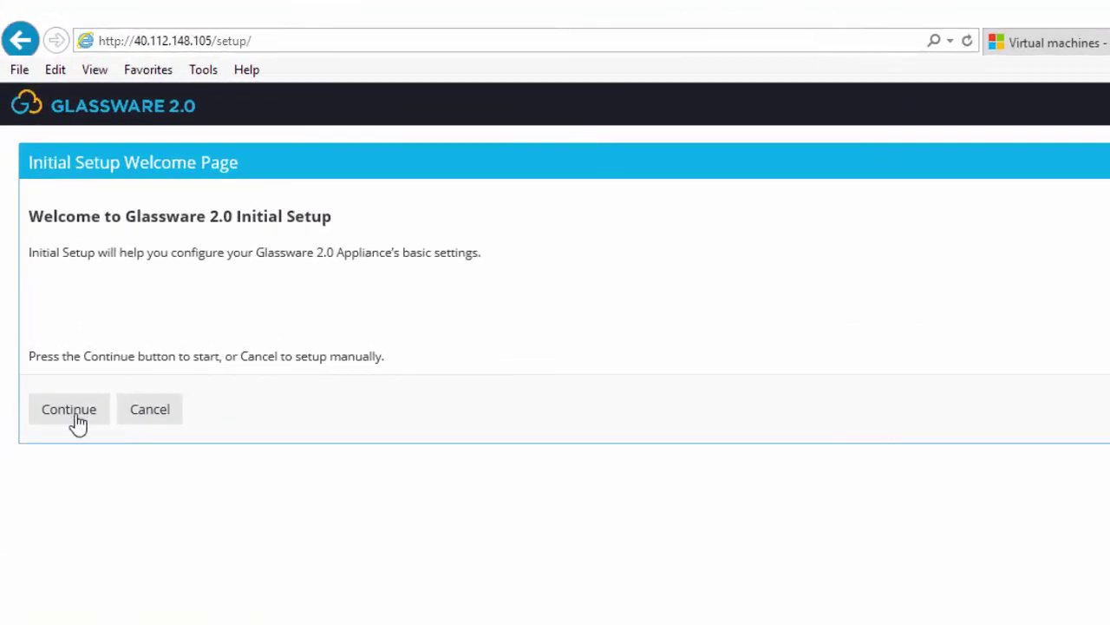
- Start the setup wizard and log in as admin with the shipped password
{"action": "left_click", "coordinate": [55, 431]}
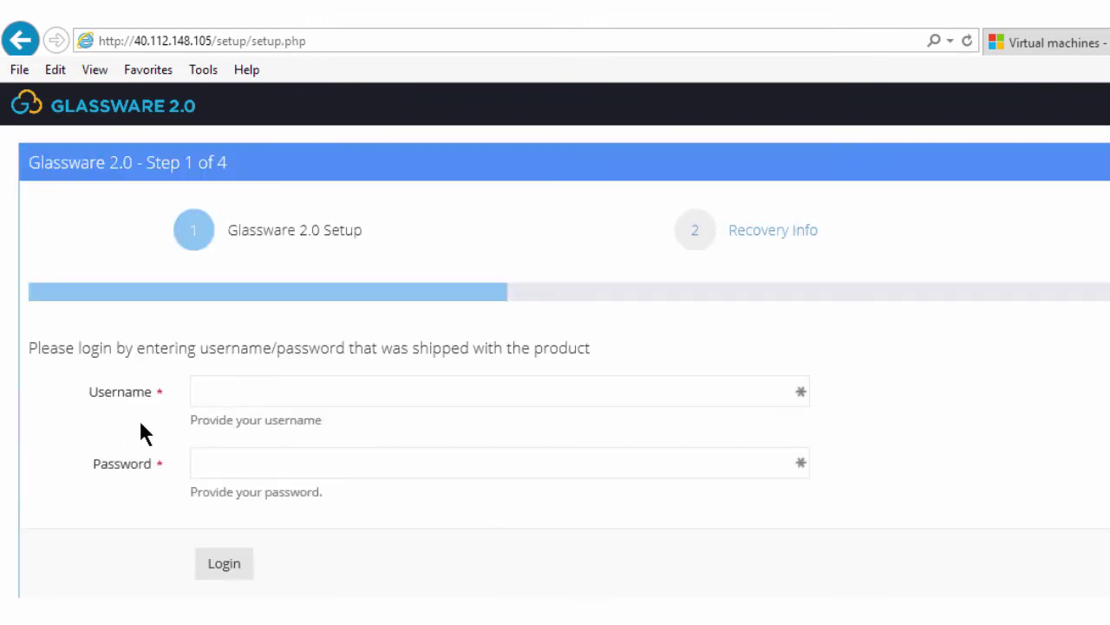
{"action": "left_click", "coordinate": [204, 397]}
{"action": "type", "text": "admin"}
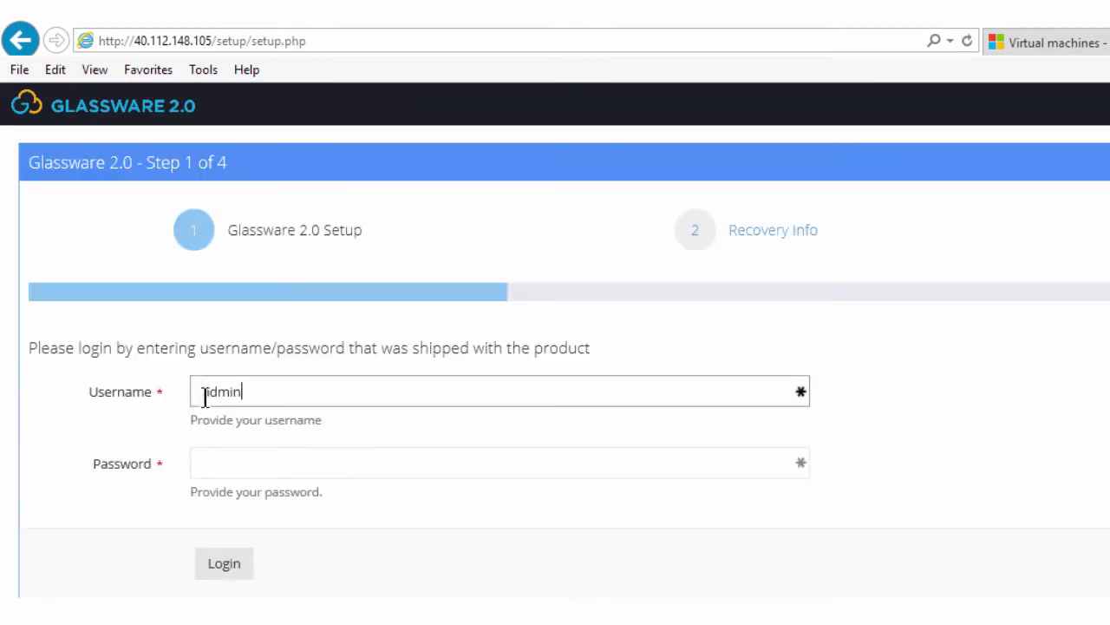
{"action": "key", "text": "Tab"}
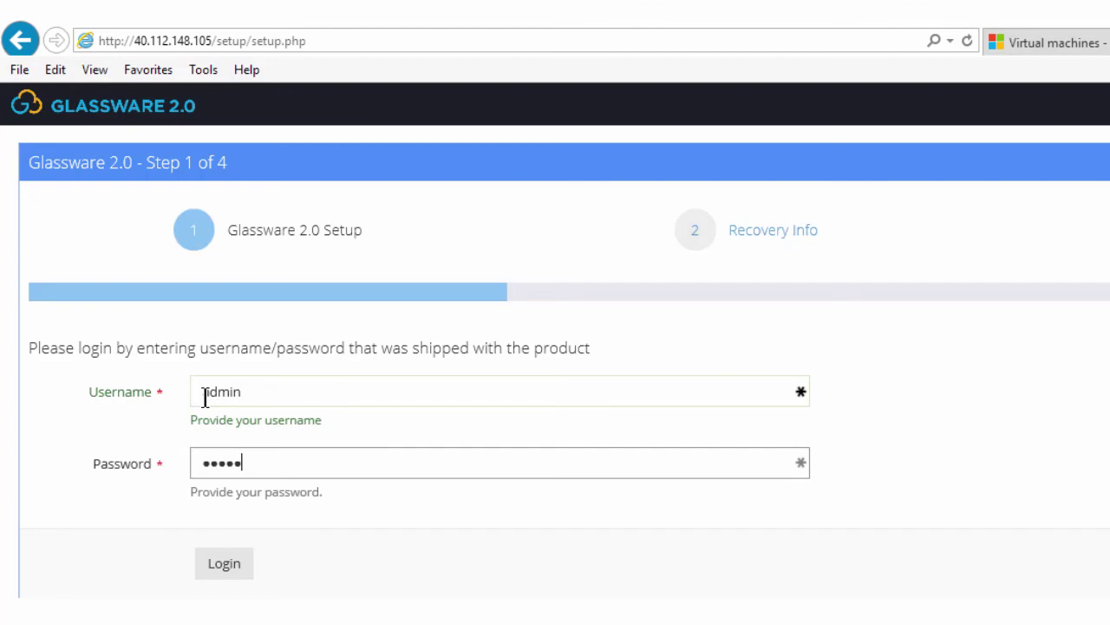
{"action": "left_click", "coordinate": [232, 571]}
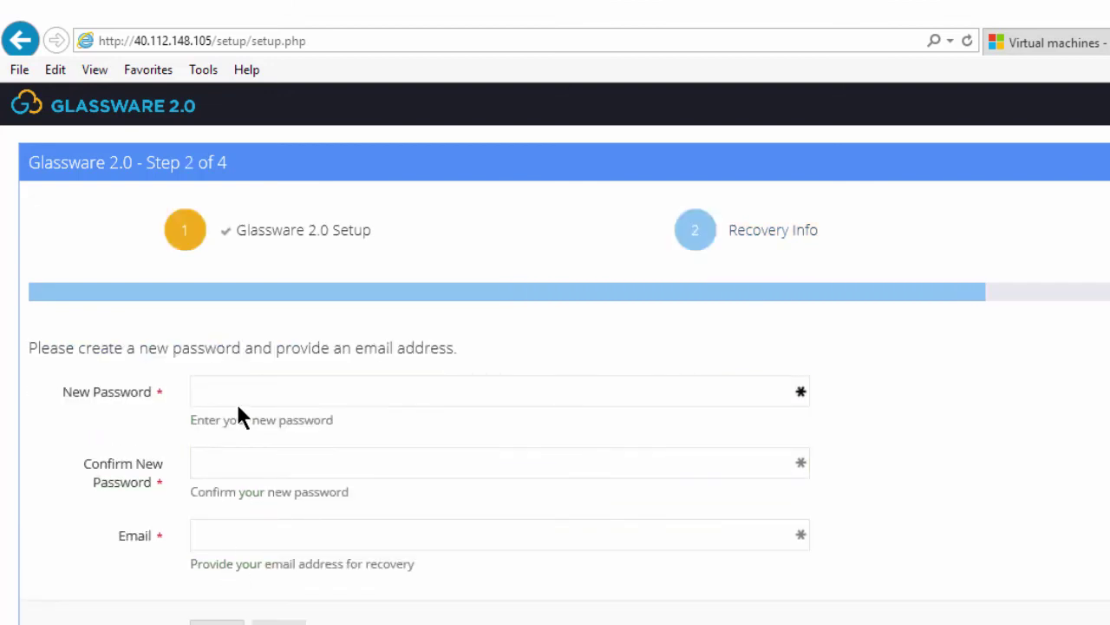
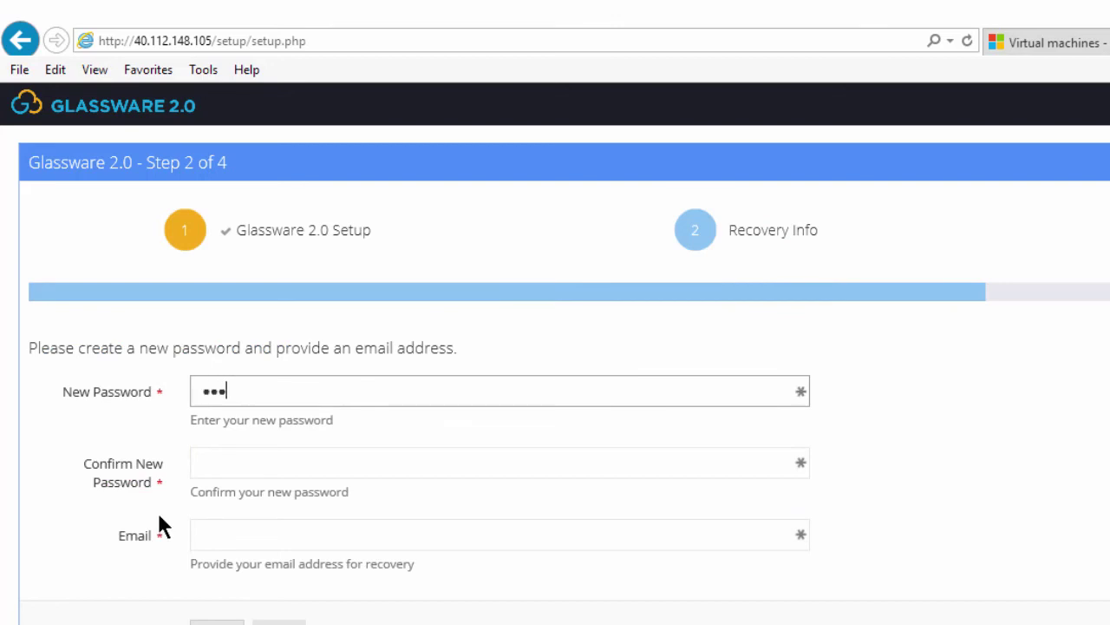
- Set and confirm a new password, enter the recovery e-mail address, save, and skip the license key
{"action": "key", "text": "Tab"}
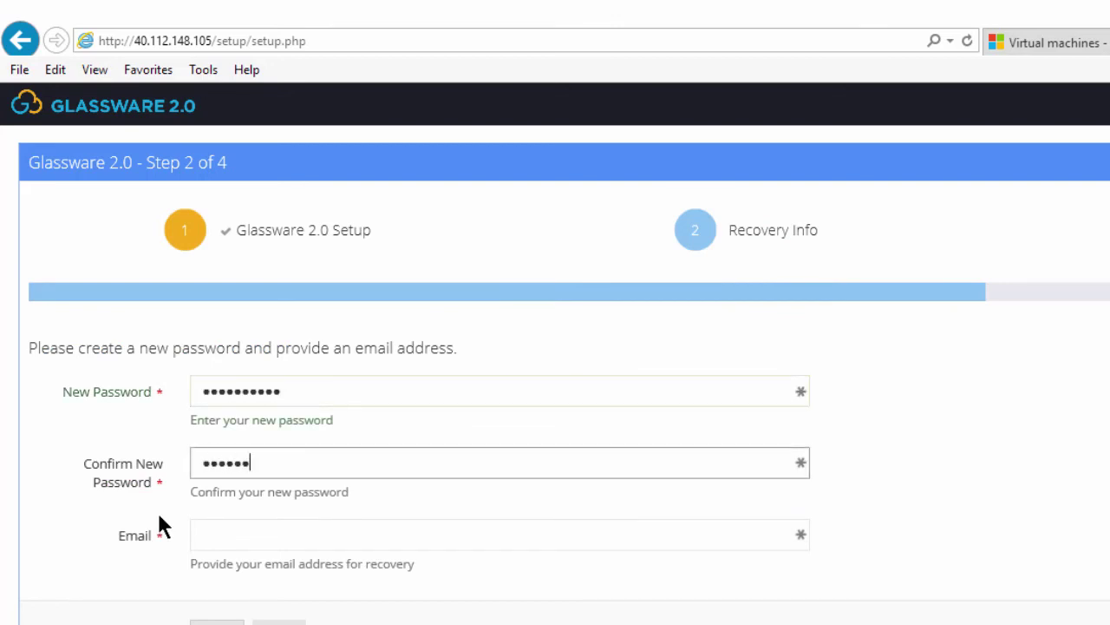
{"action": "key", "text": "Tab"}
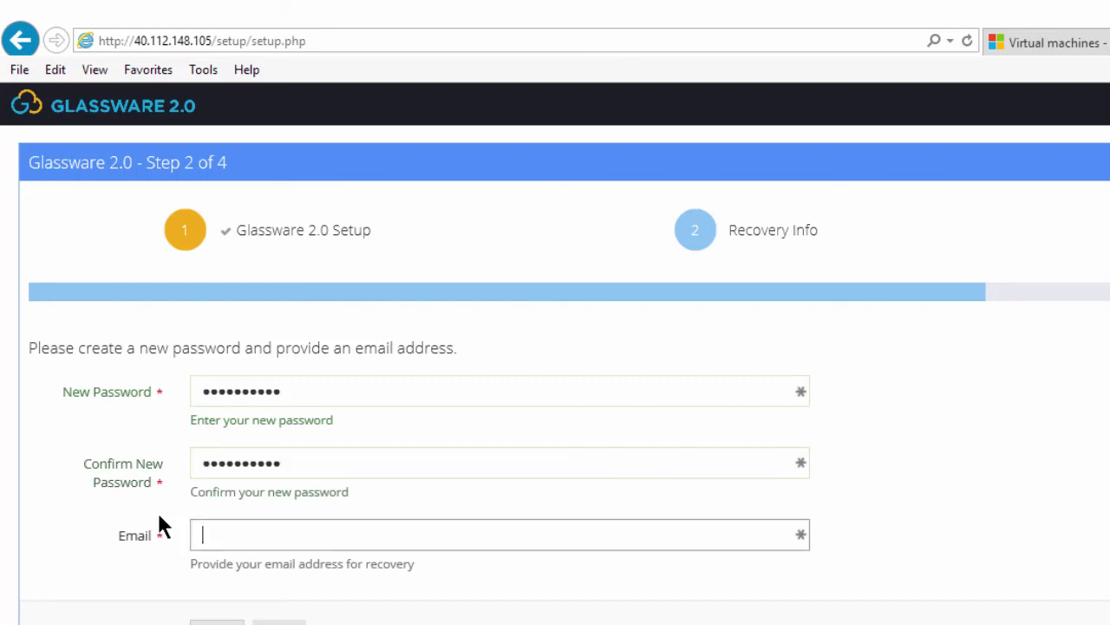
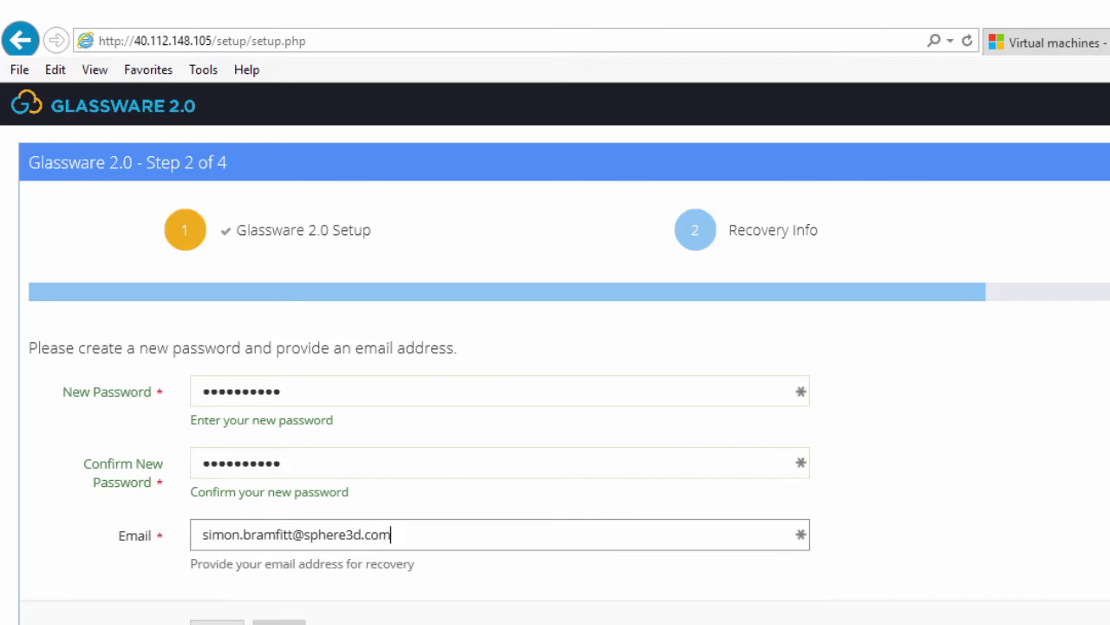
{"action": "left_click", "coordinate": [277, 623]}
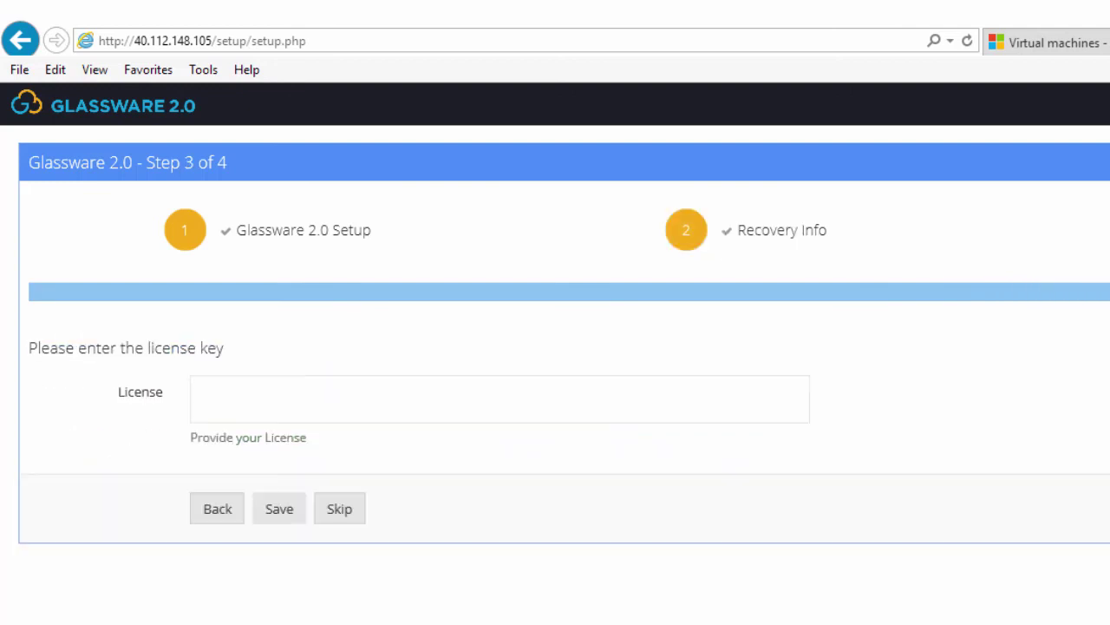
{"action": "left_click", "coordinate": [350, 521]}
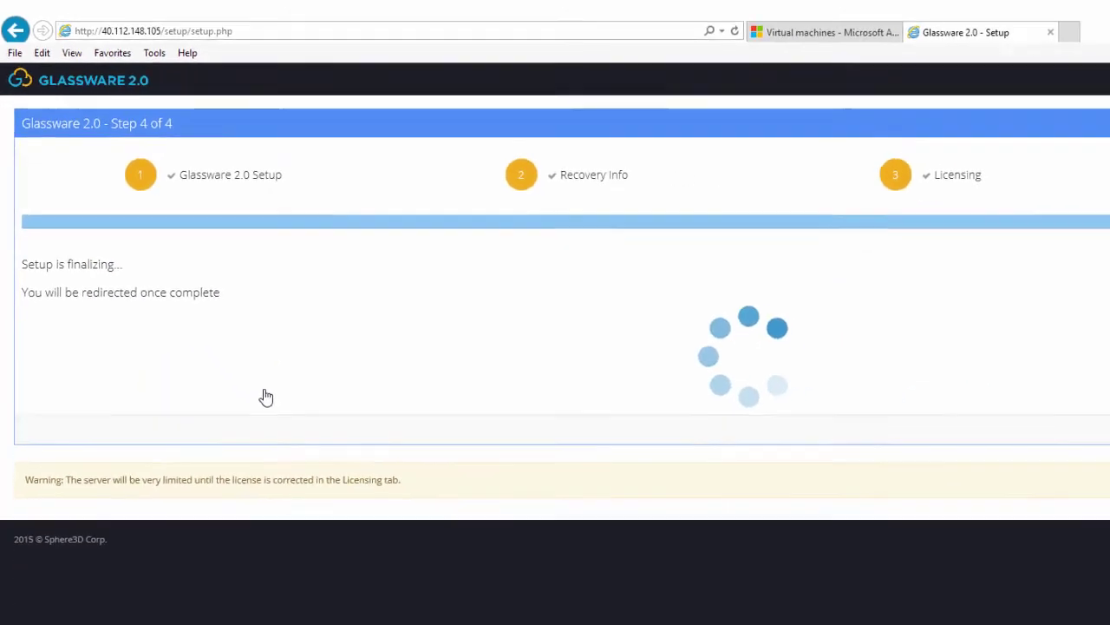